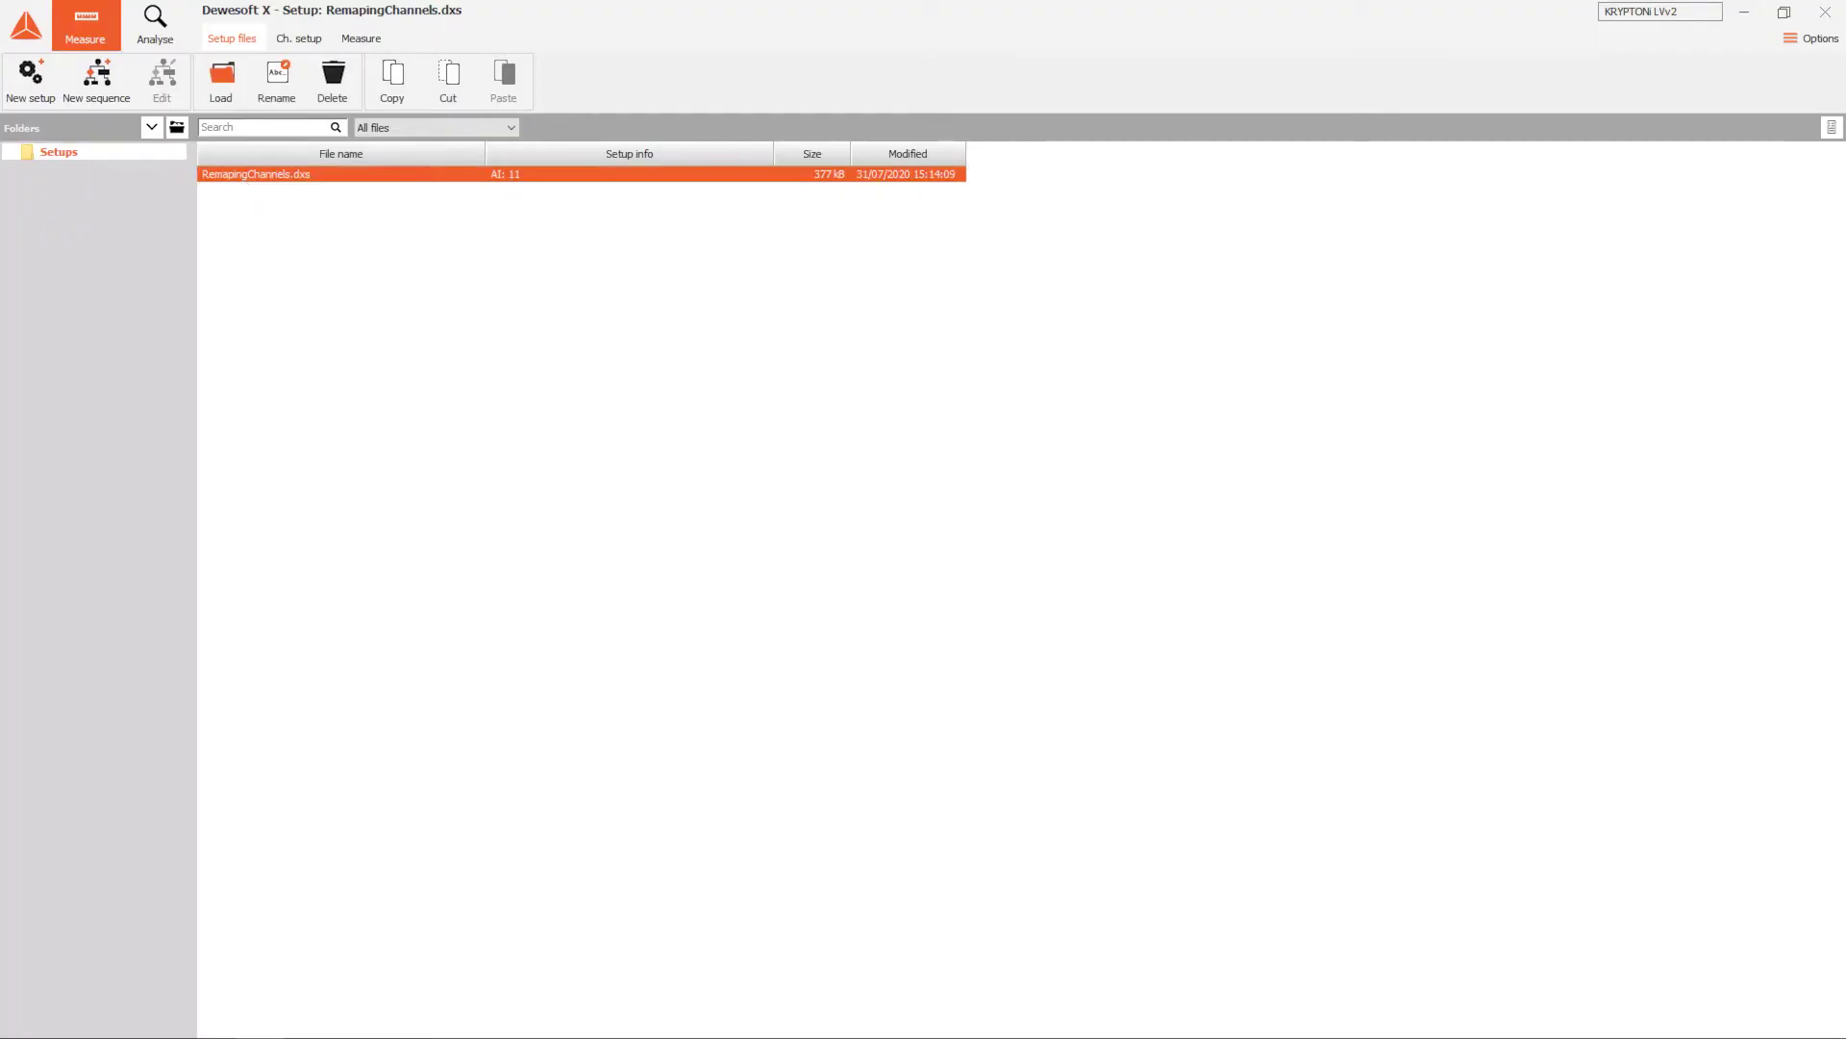
Step: Load the RemapingChannels.dxs setup and review its KRYPTON-LVv2 mismatch messages
click(224, 83)
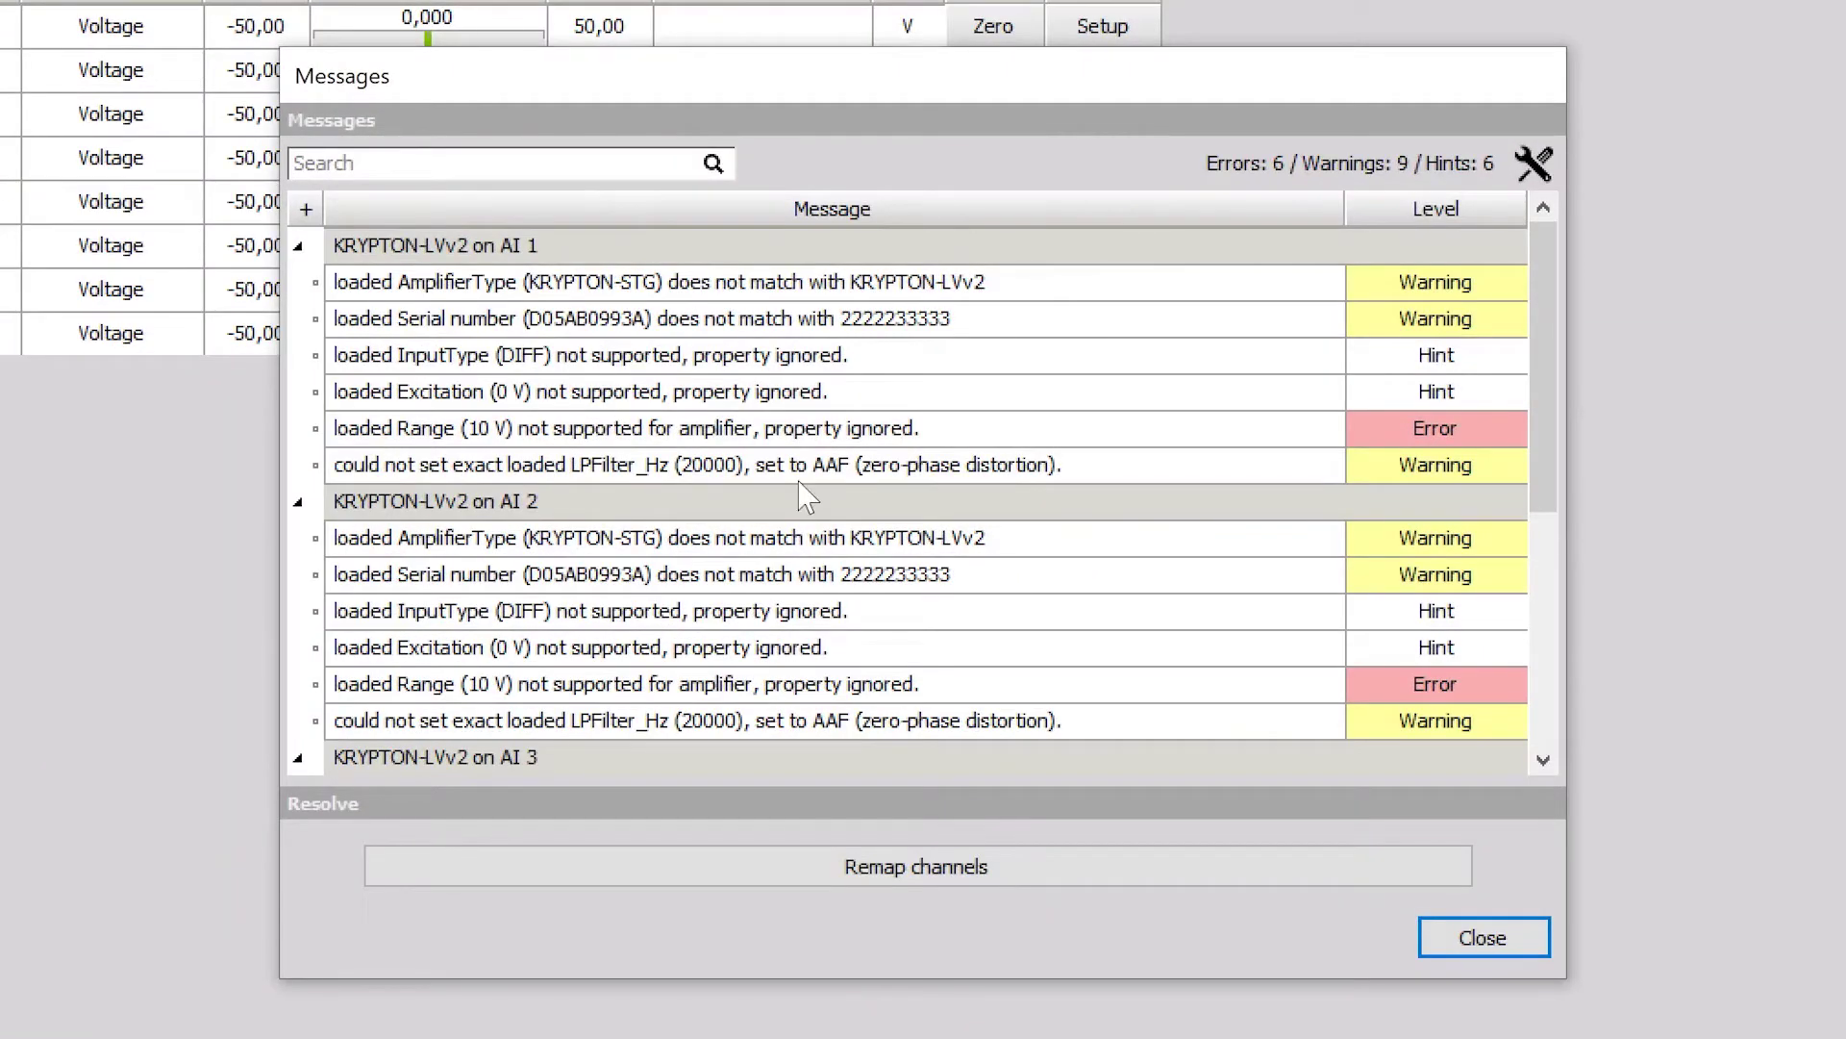
Step: Auto-resolve the channel remap by device SNs, linking KRYPTONi LVv2 and leaving KRYPTON STG unconnected
click(896, 859)
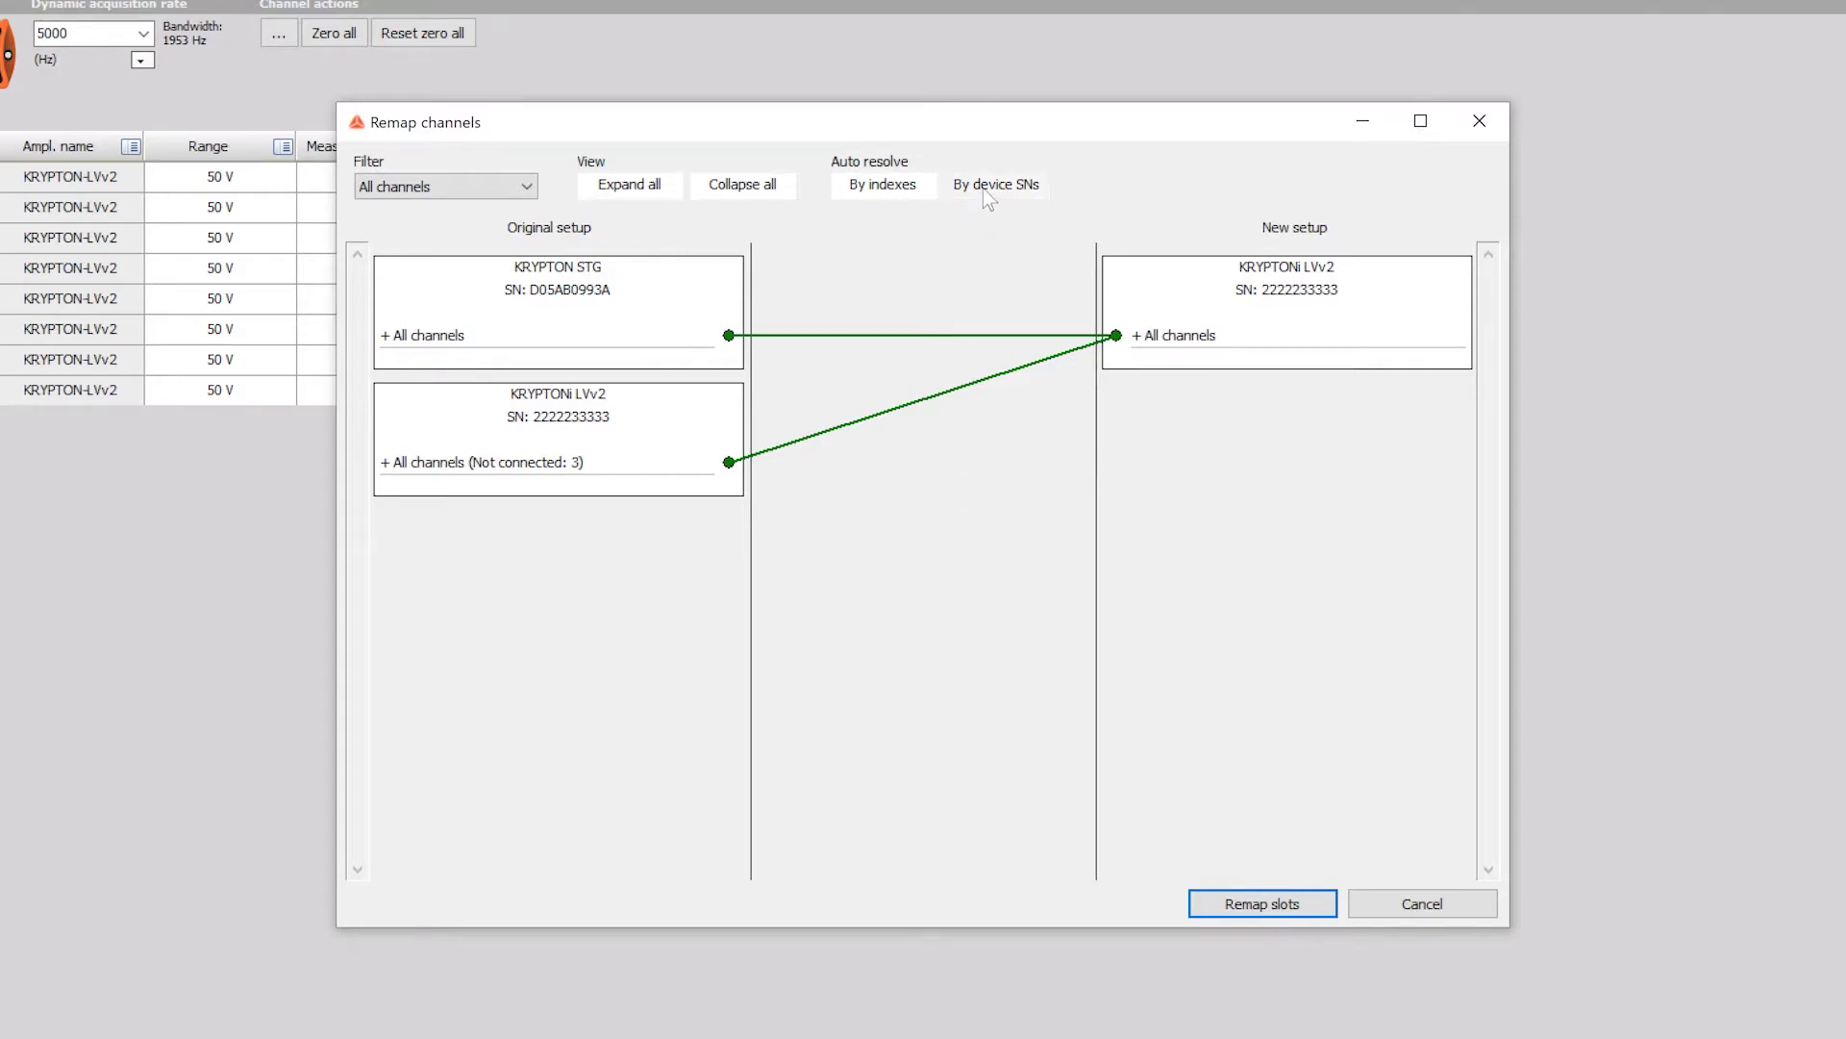
click(993, 183)
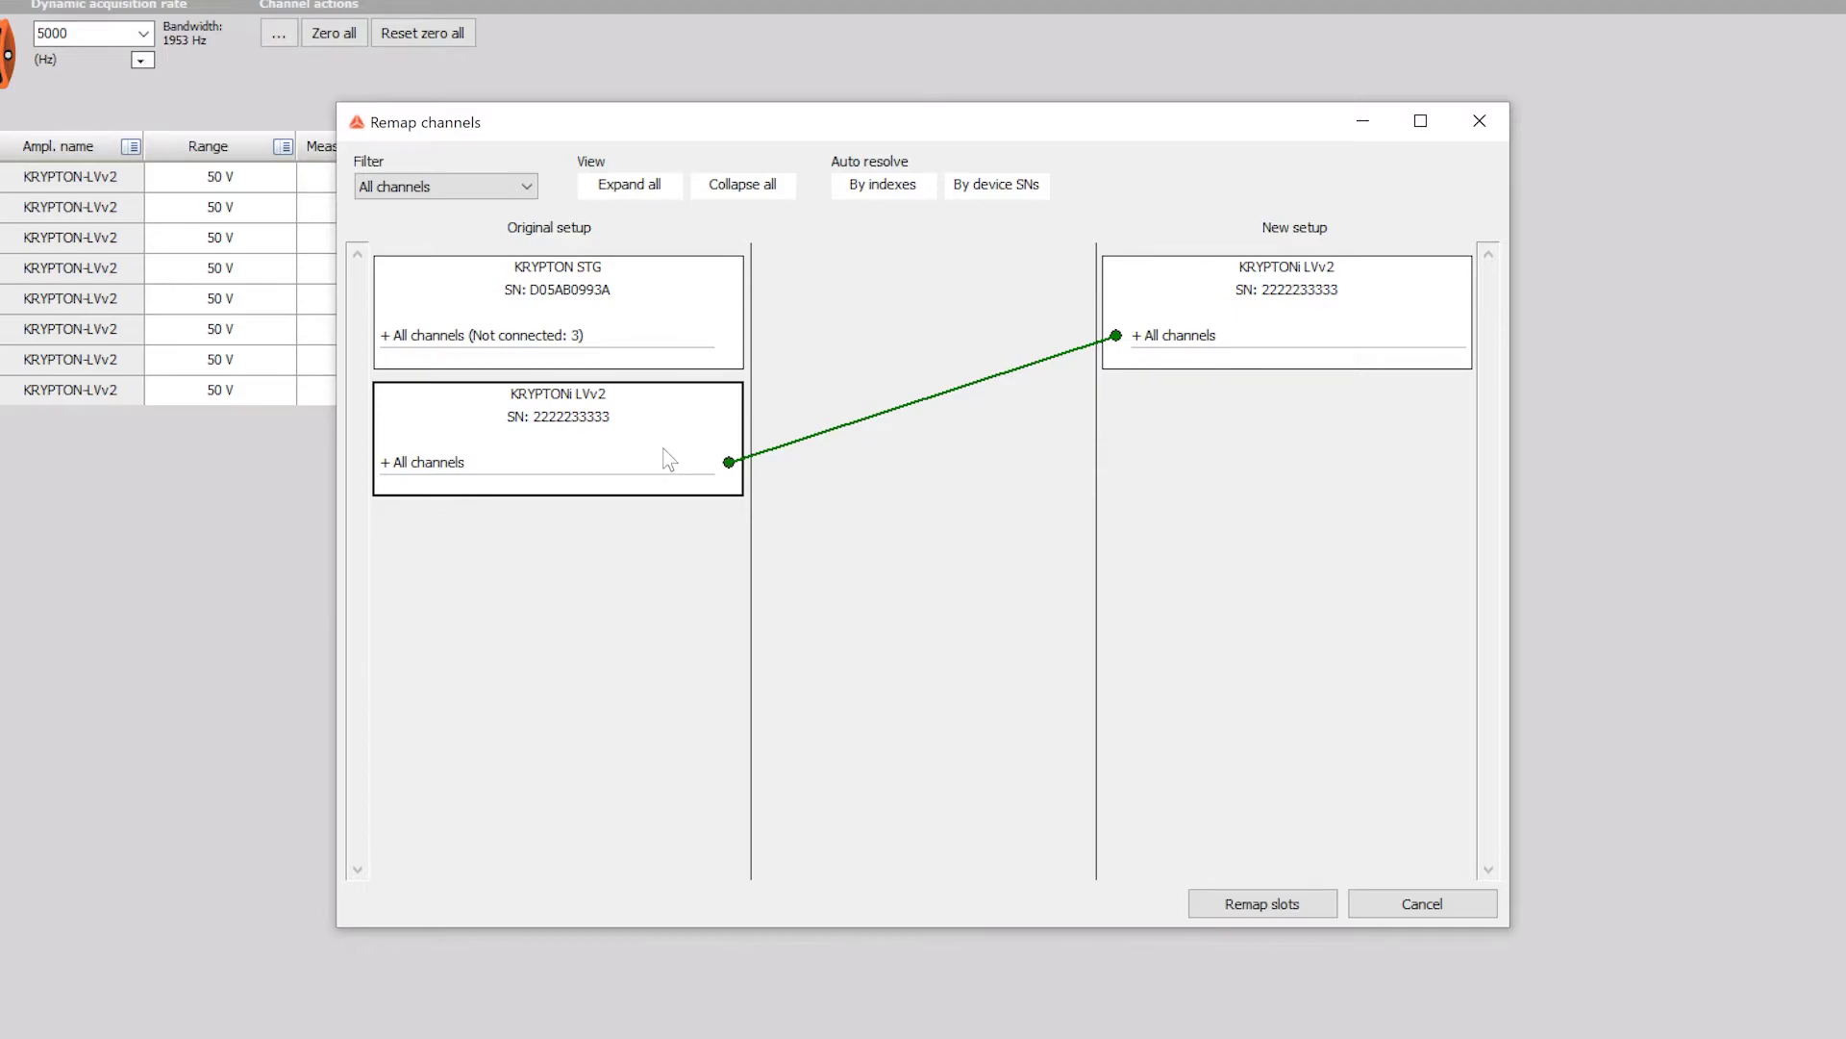
drag(729, 462, 1113, 314)
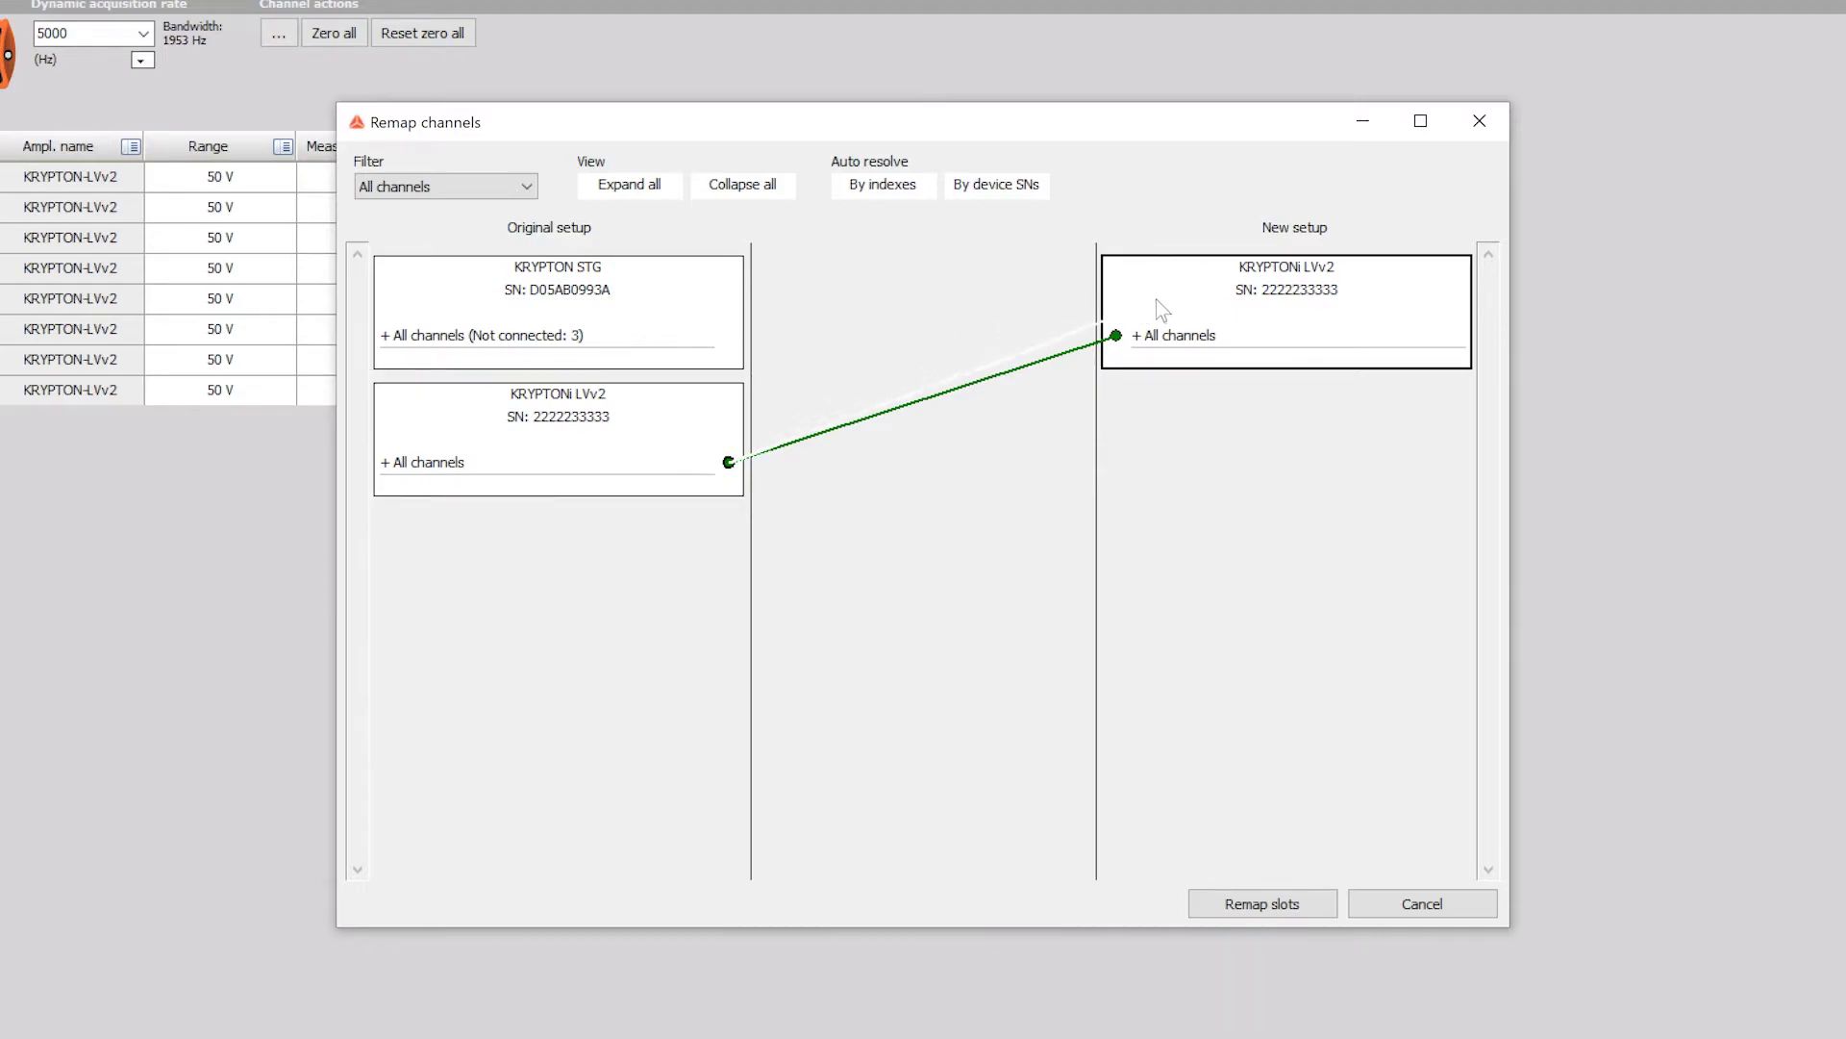
Step: Expand all channels and relink original AI 4 to AI 7, AI 6 to AI 8, AI 9 to AI 6
click(666, 193)
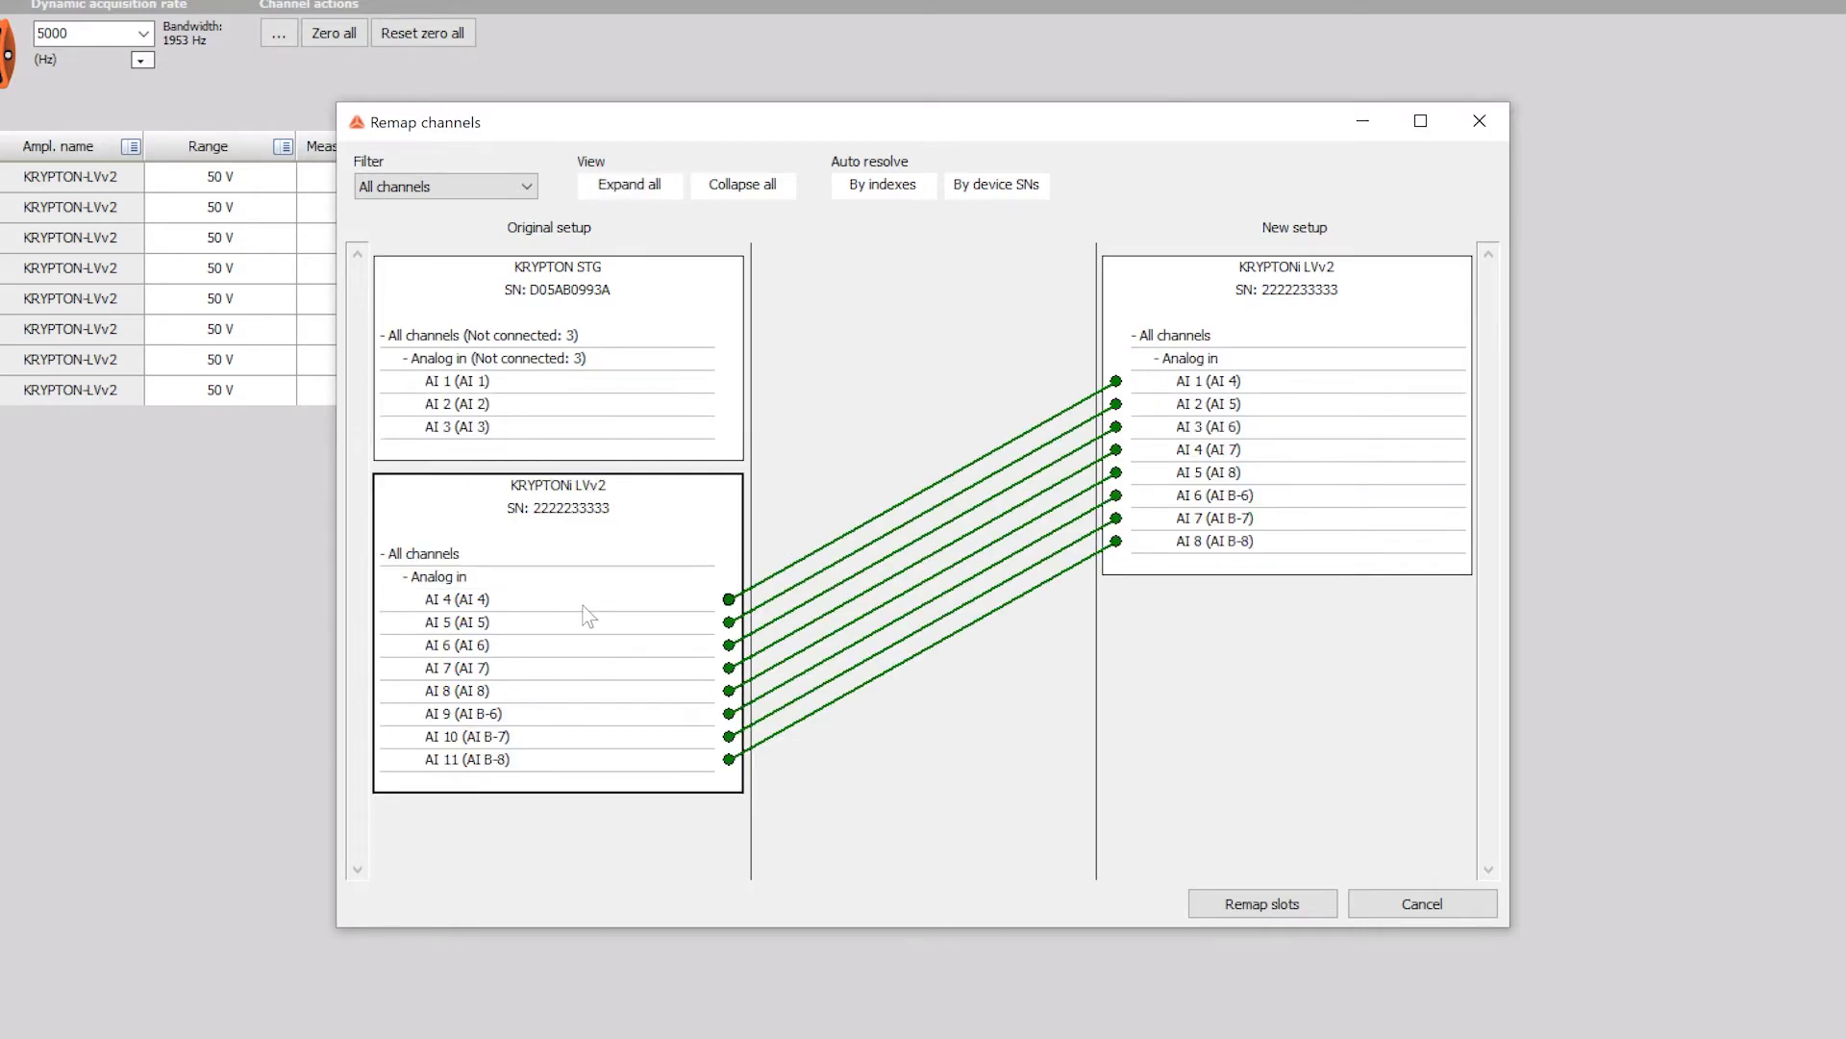
drag(729, 599, 946, 467)
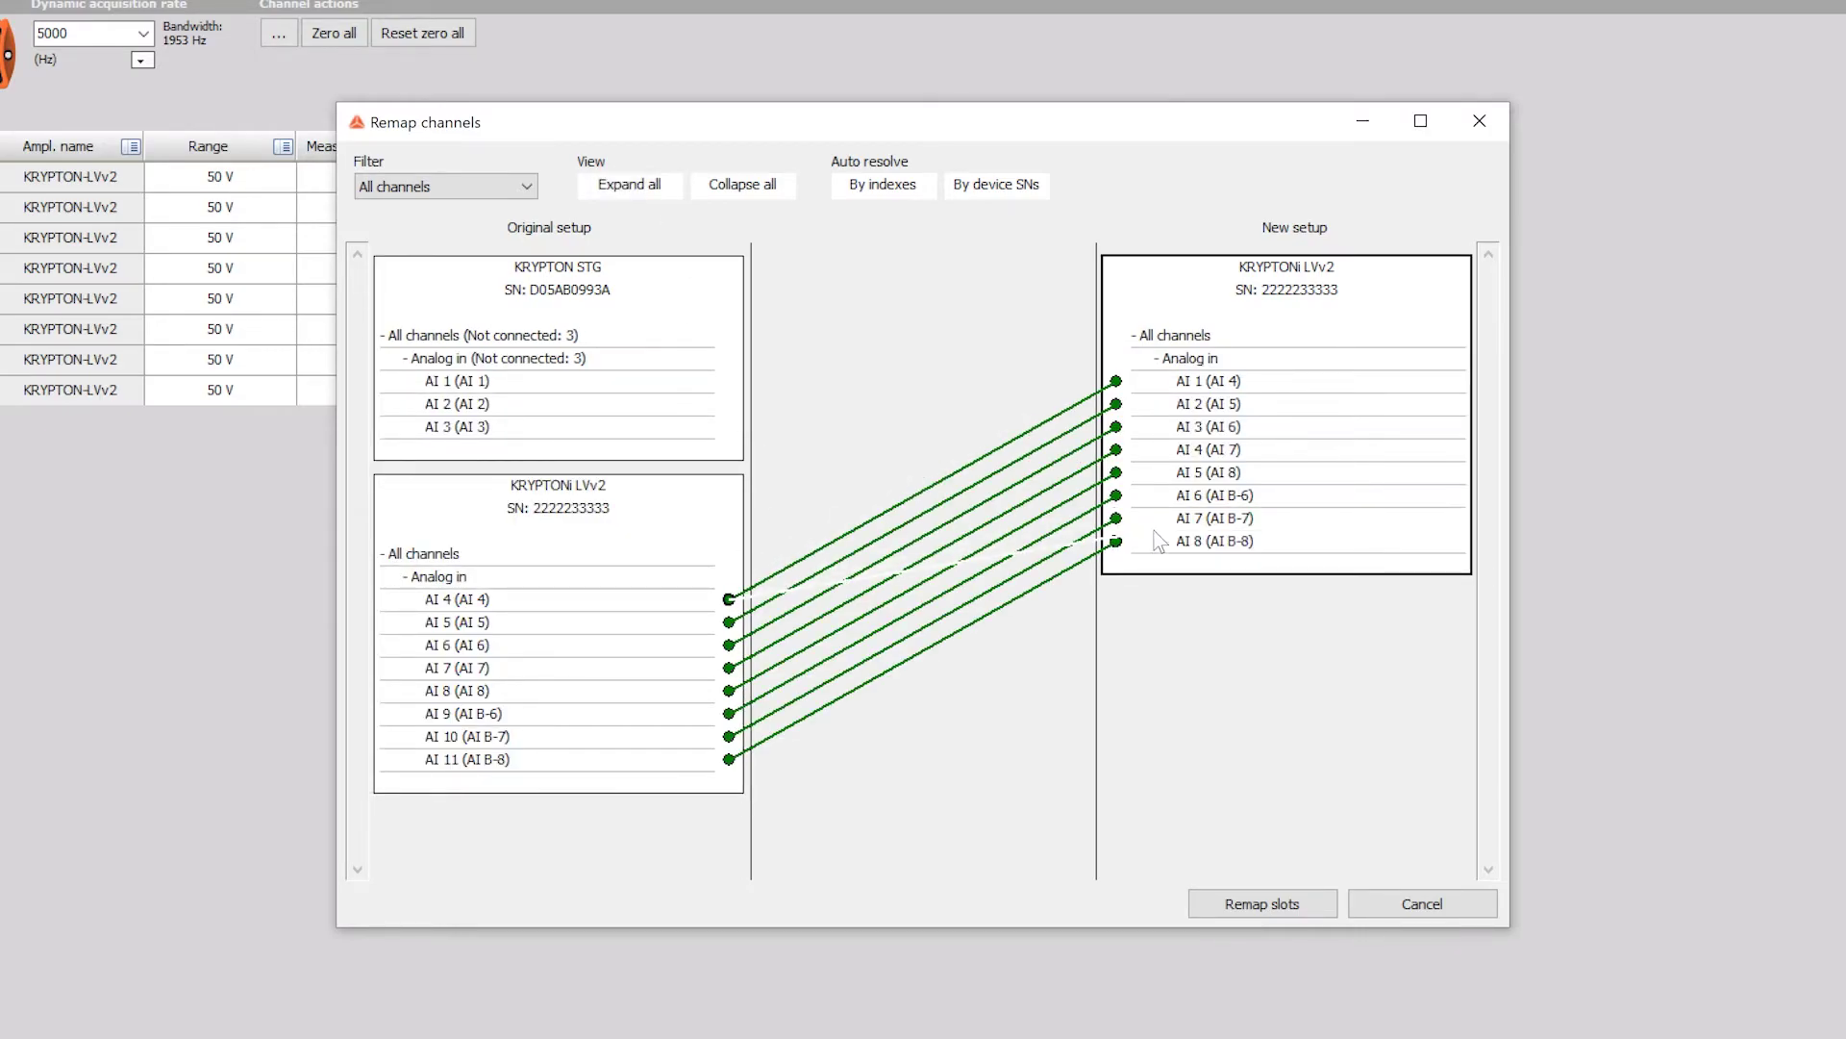
drag(1091, 476, 1116, 518)
mouse_move(729, 644)
mouse_down()
mouse_move(1349, 559)
mouse_move(1309, 546)
mouse_up()
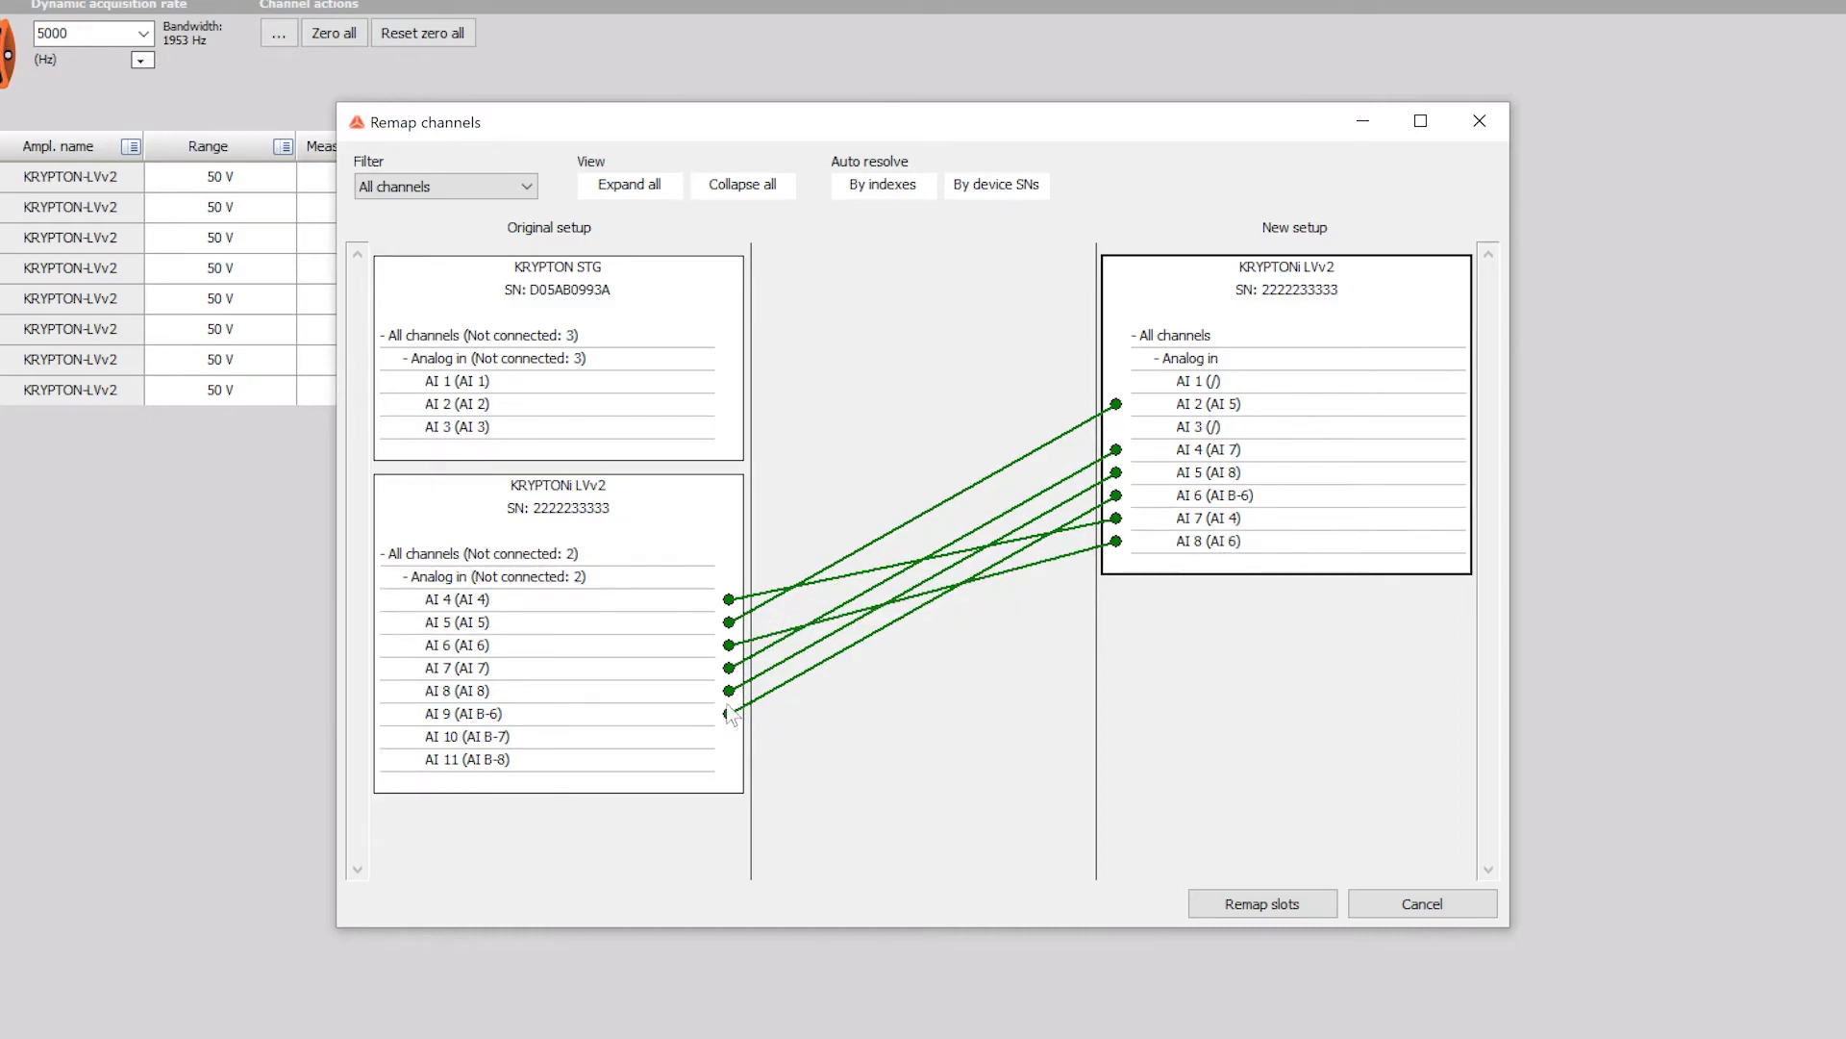
drag(729, 714, 1209, 498)
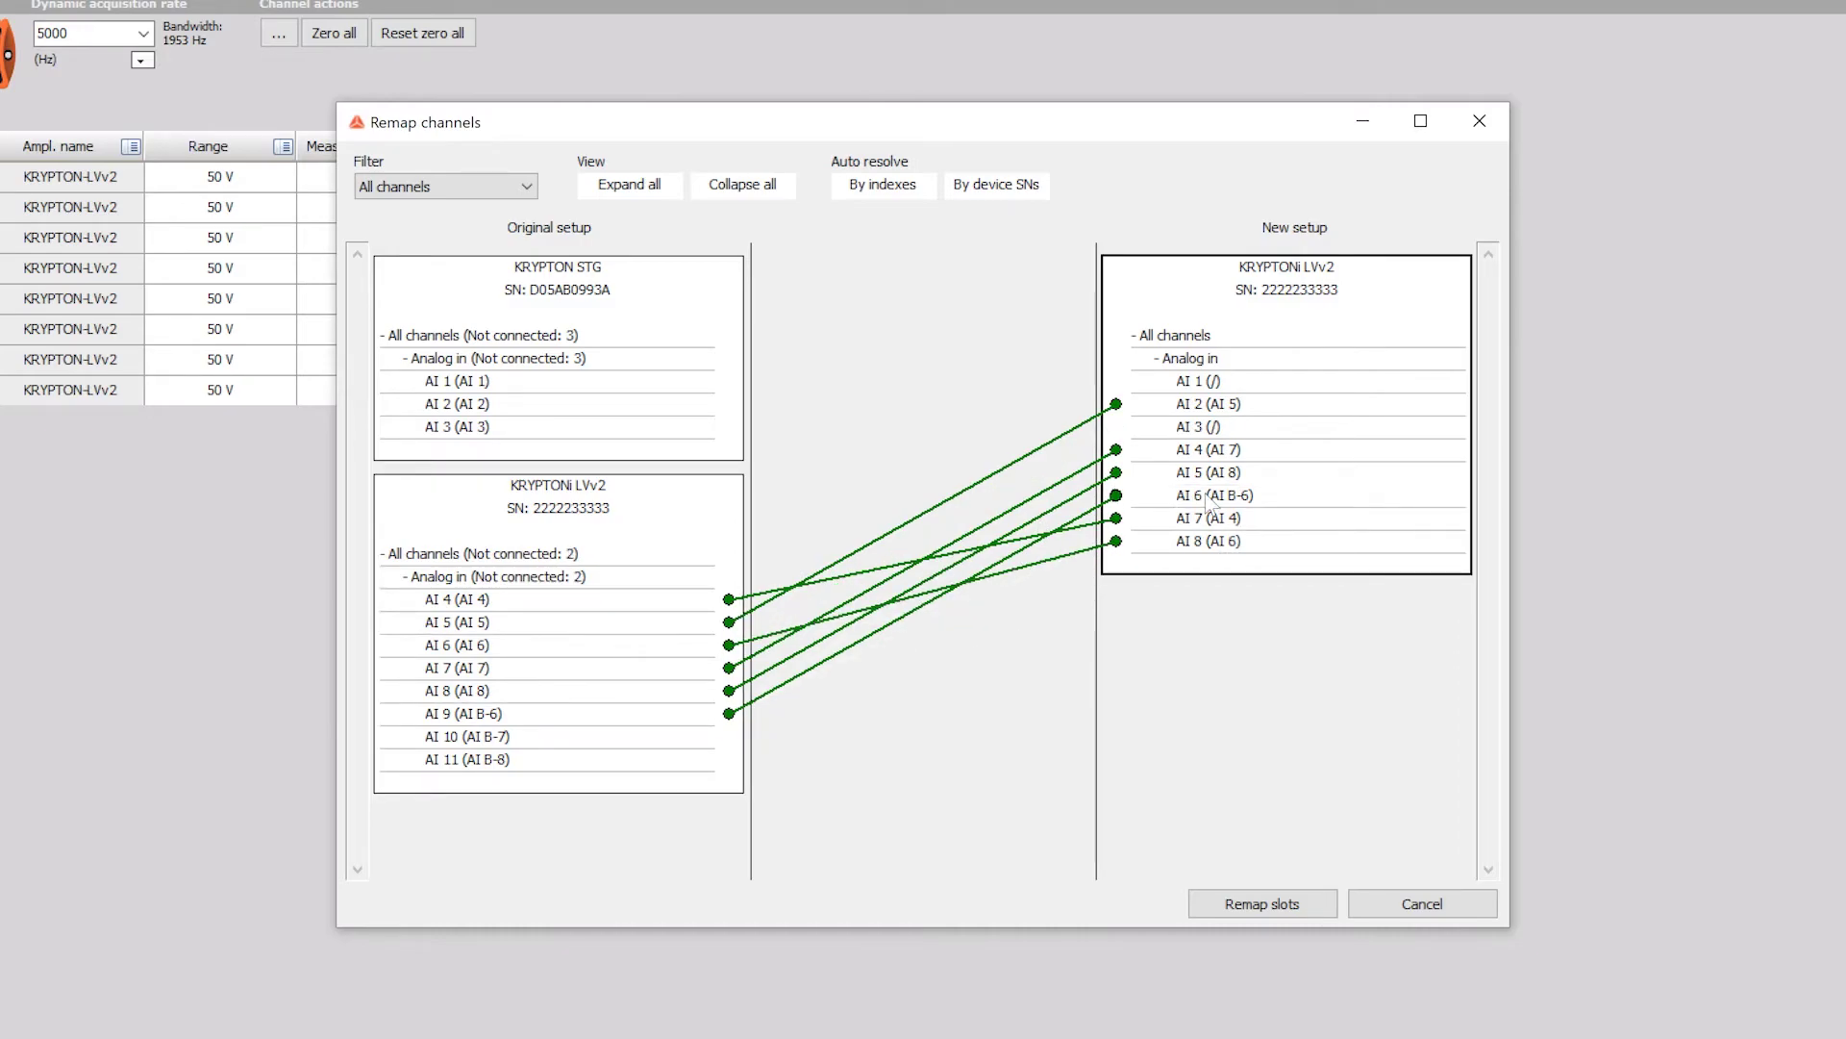